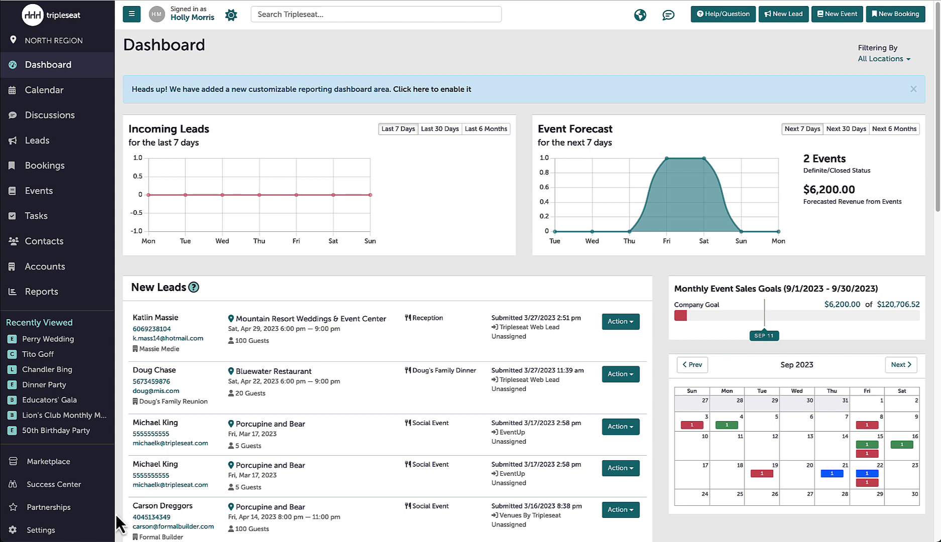
# Step: Open Settings > Advanced Location Settings to view the Meal Periods table for all locations
pyautogui.click(70, 532)
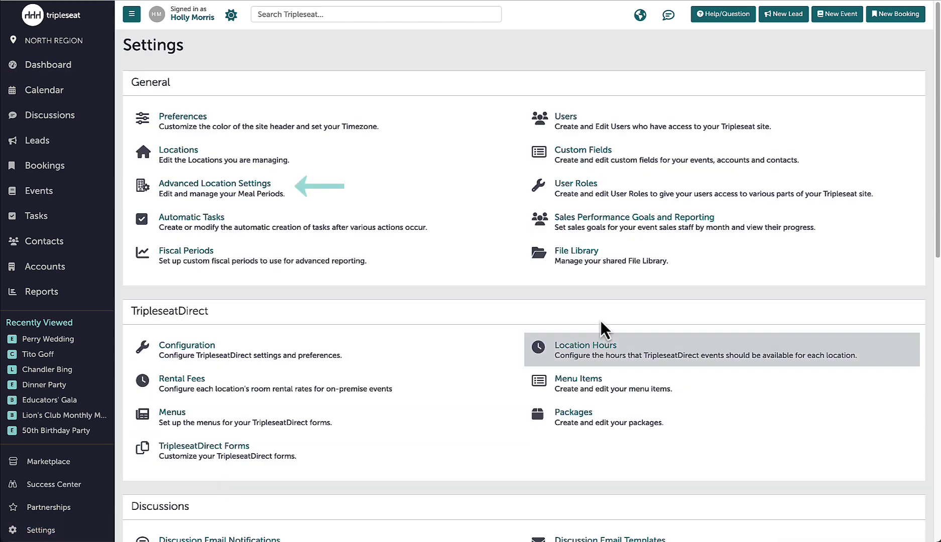
pyautogui.click(391, 203)
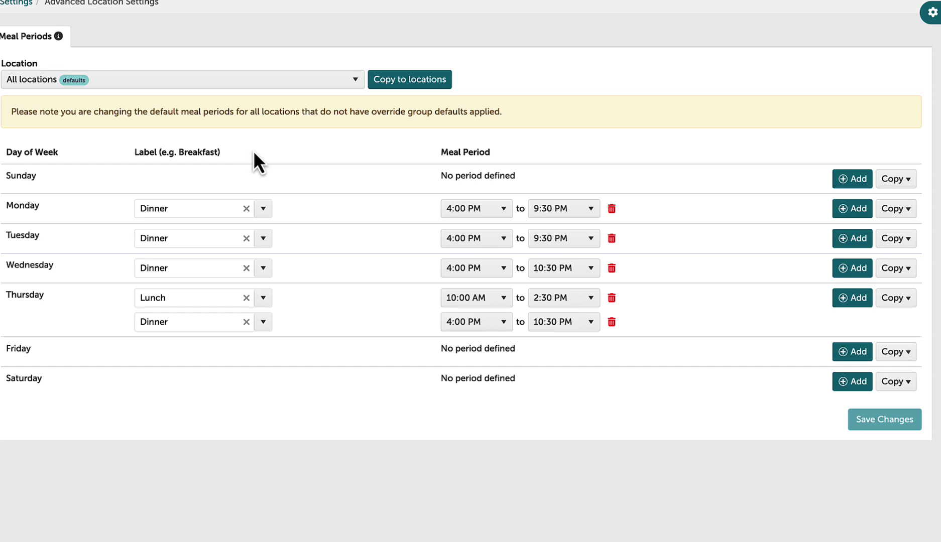
# Step: Switch the Location to Bluewater Restaurant and enable Override group defaults
pyautogui.click(356, 87)
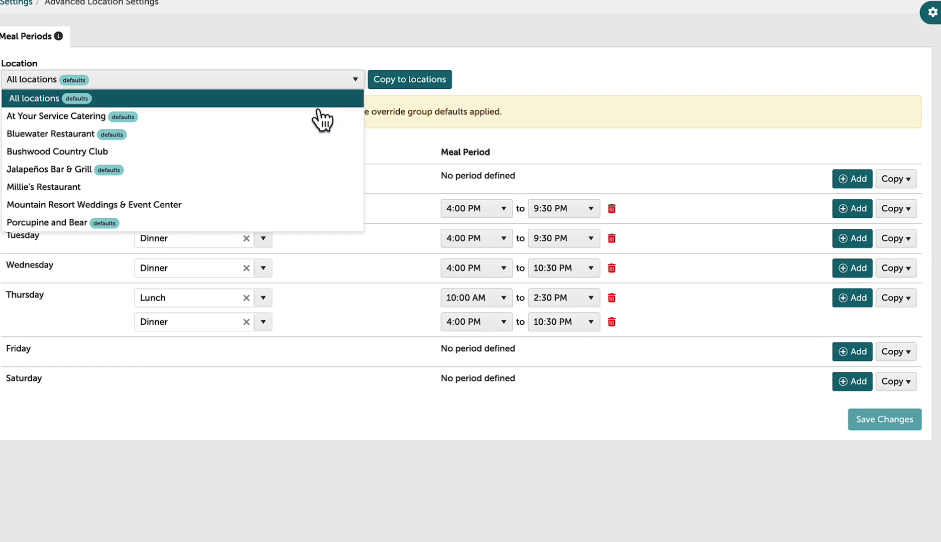
pyautogui.click(299, 132)
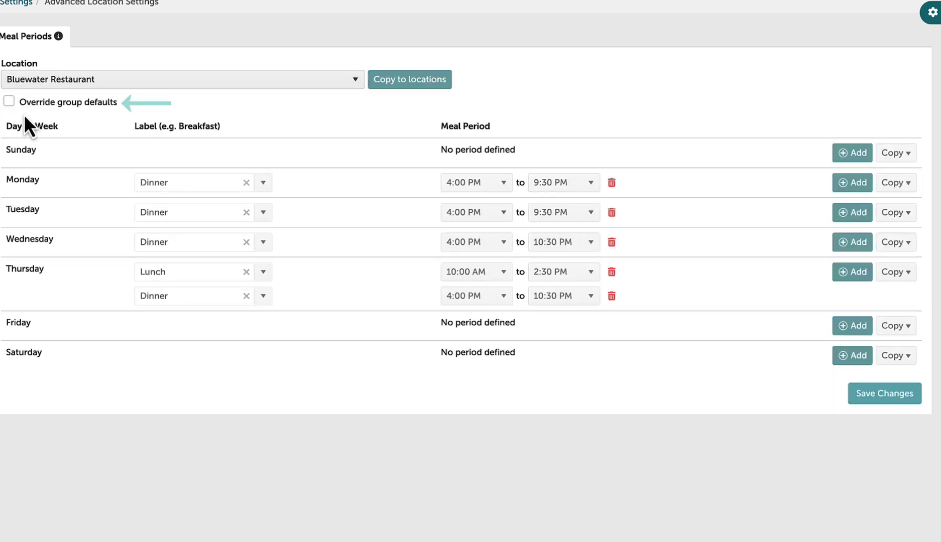
pyautogui.click(9, 102)
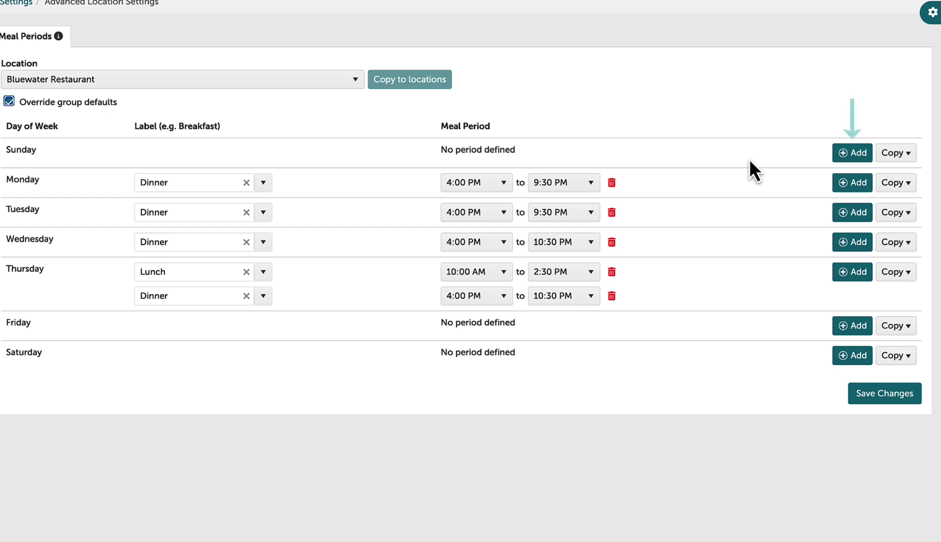
# Step: Add a Sunday meal period running from 7:00 AM to 11:30 AM
pyautogui.click(852, 153)
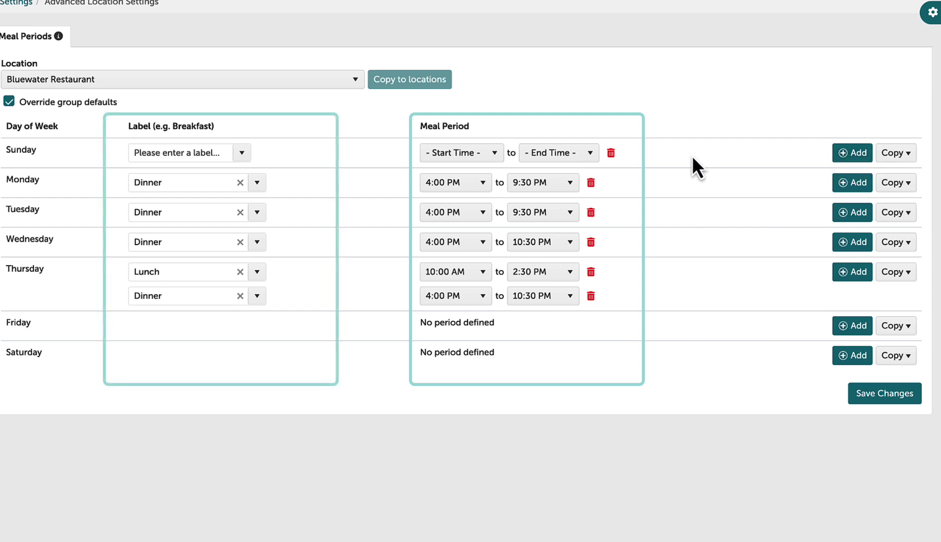
pyautogui.click(491, 155)
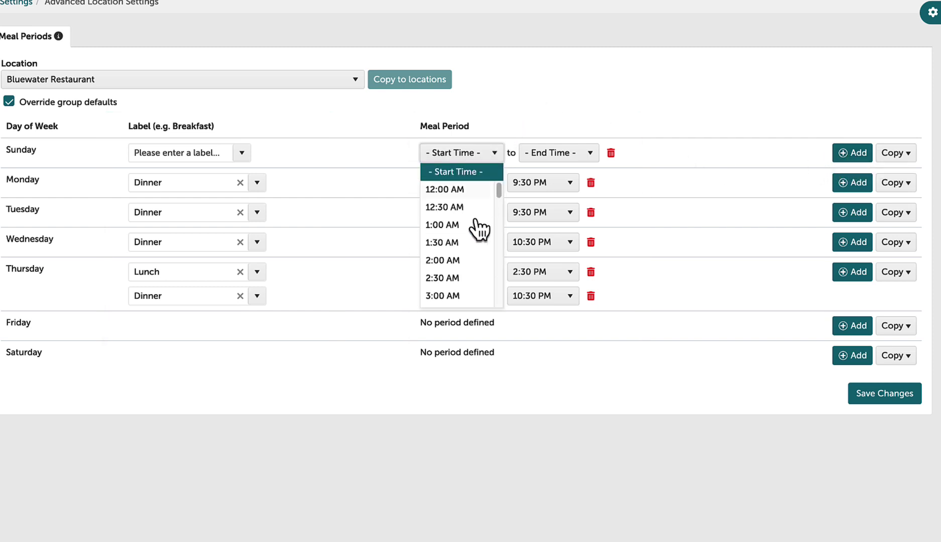
pyautogui.scroll(-1, 478, 232)
pyautogui.scroll(-5, 479, 241)
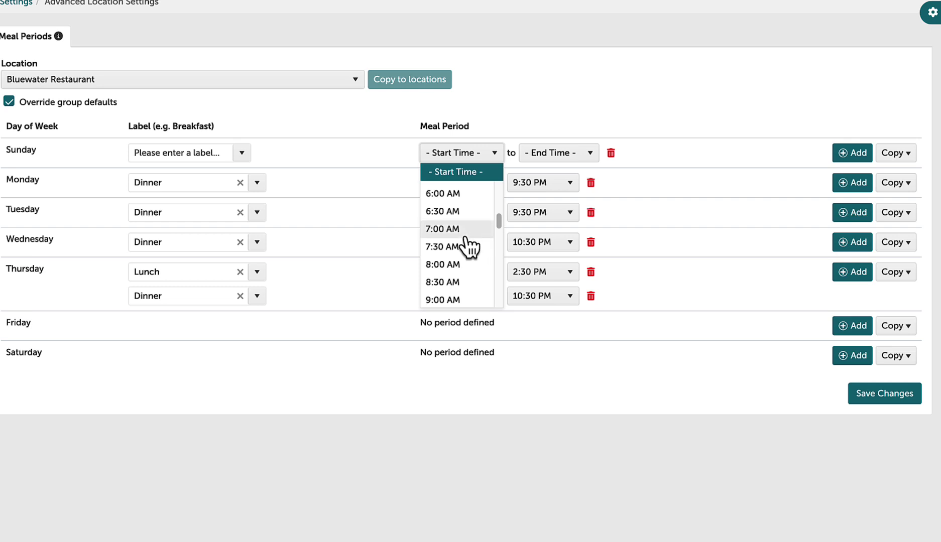
pyautogui.click(464, 232)
pyautogui.click(566, 155)
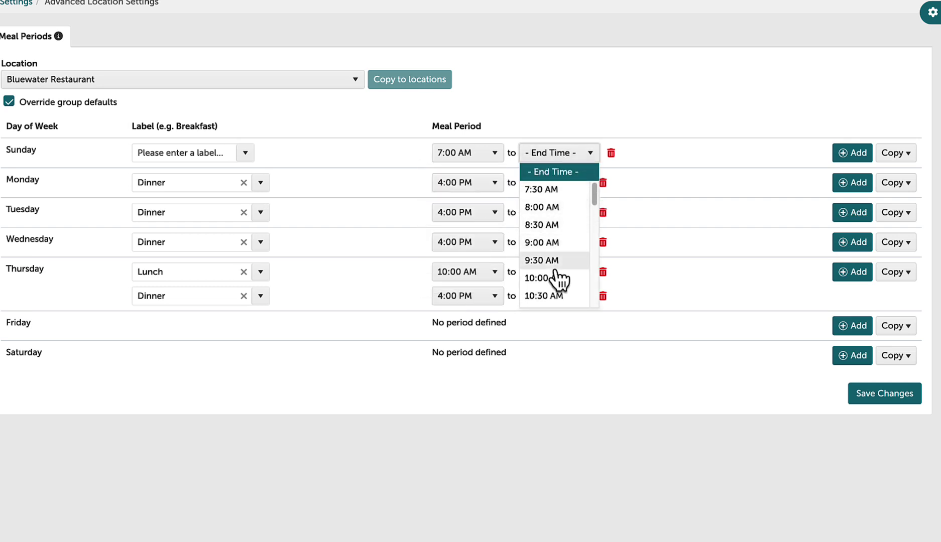
pyautogui.scroll(-1, 557, 281)
pyautogui.scroll(-1, 557, 281)
pyautogui.click(554, 301)
# Step: Label the Sunday period Breakfast and add a second Sunday period row
pyautogui.click(208, 157)
pyautogui.write('Breakfast')
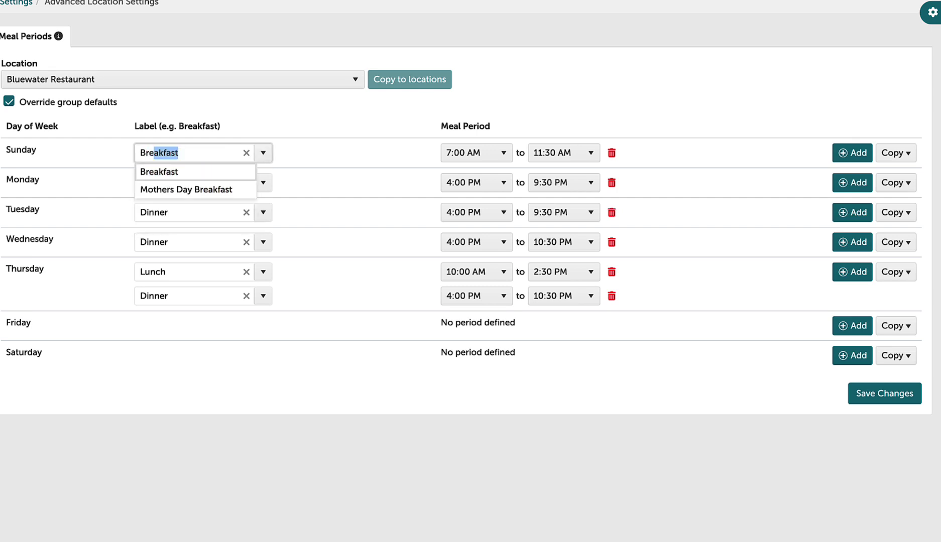
pyautogui.press('Return')
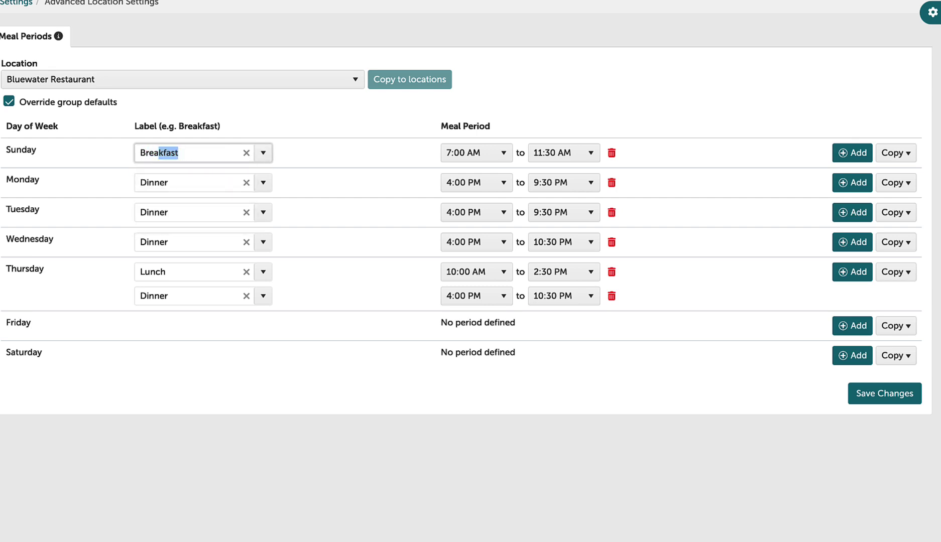
pyautogui.click(281, 160)
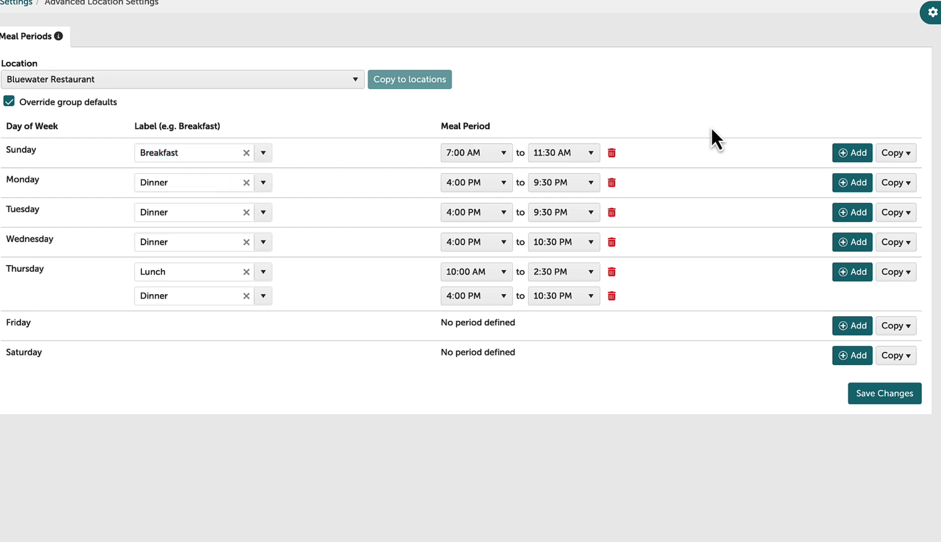
pyautogui.click(833, 157)
pyautogui.click(242, 178)
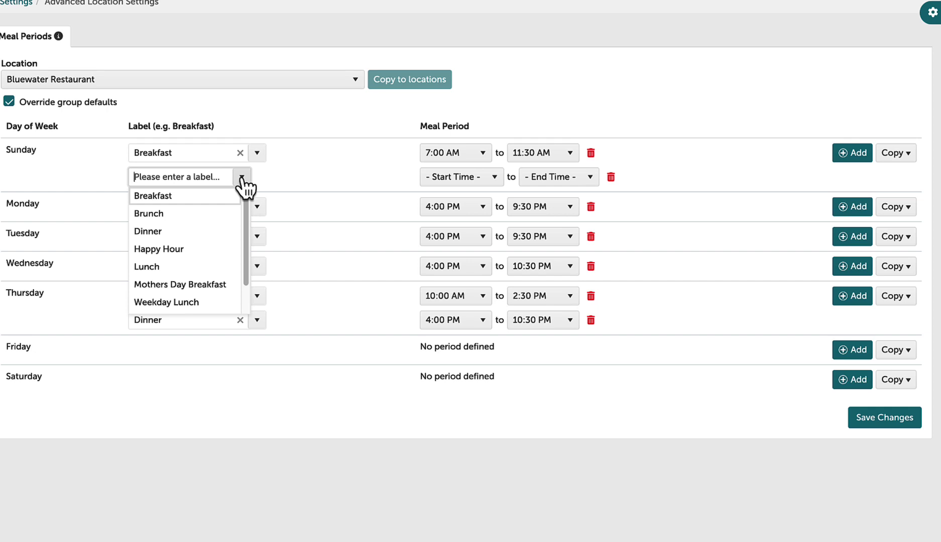
# Step: Label the second Sunday period Brunch, running 11:00 AM to 2:30 PM
pyautogui.click(208, 218)
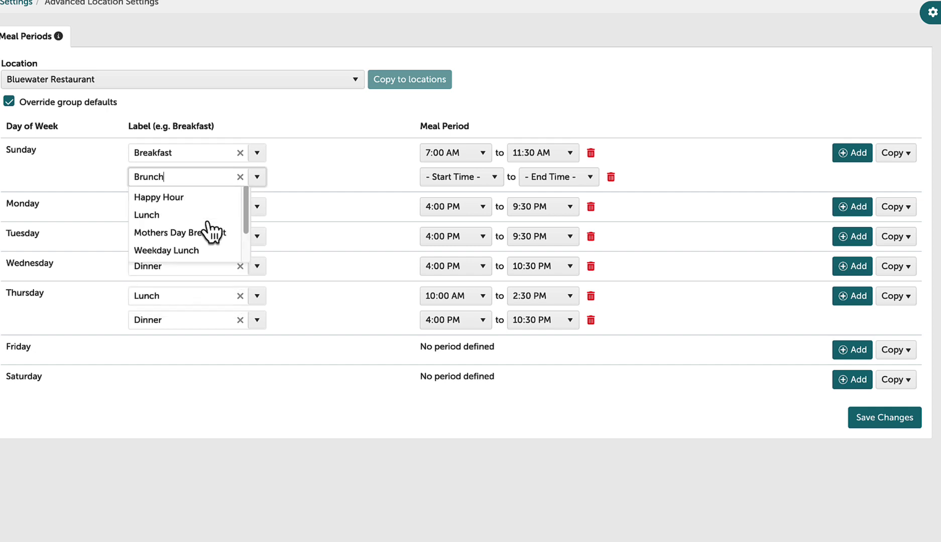
pyautogui.click(348, 185)
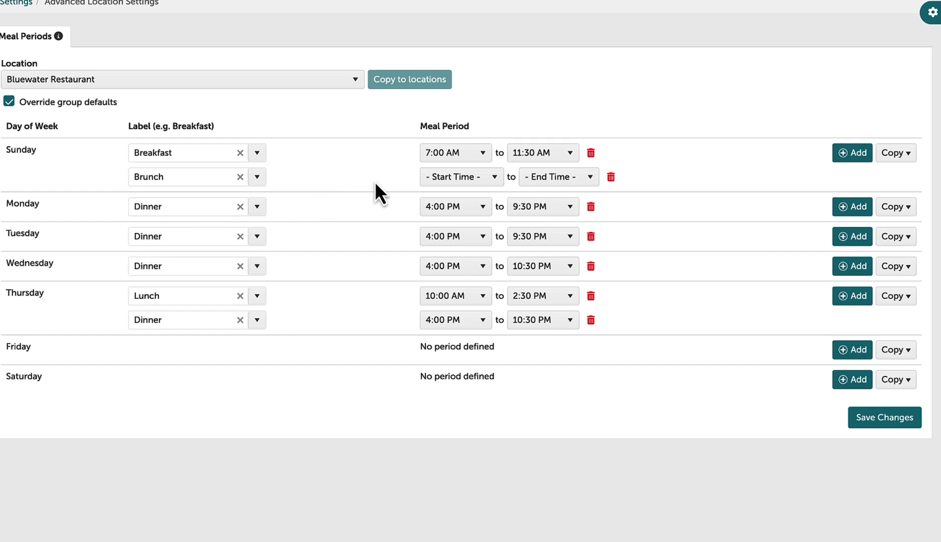
pyautogui.click(478, 187)
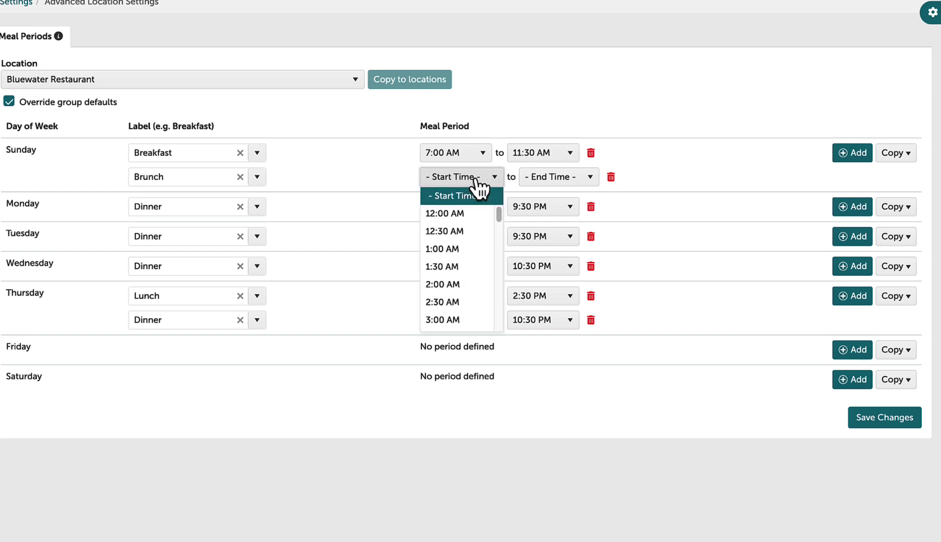
pyautogui.scroll(-5, 450, 278)
pyautogui.scroll(-5, 453, 281)
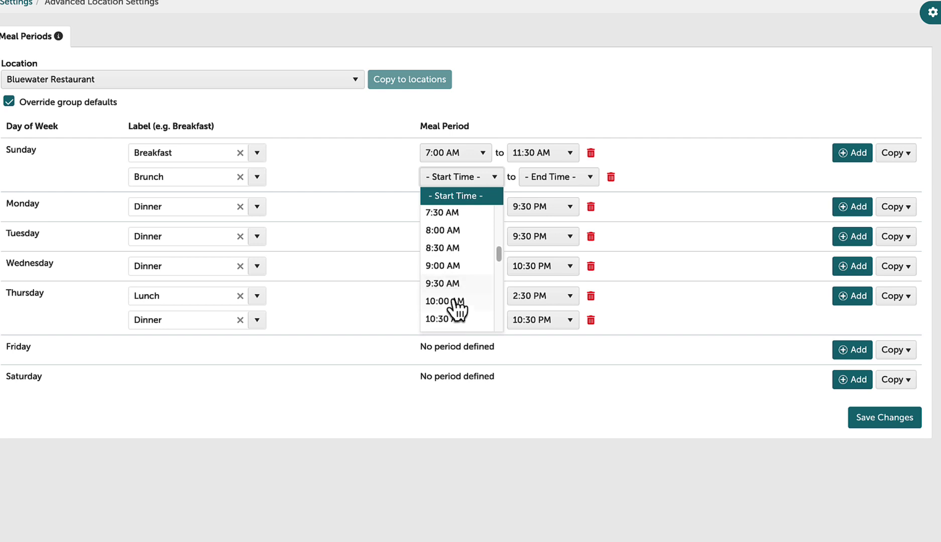
pyautogui.click(446, 257)
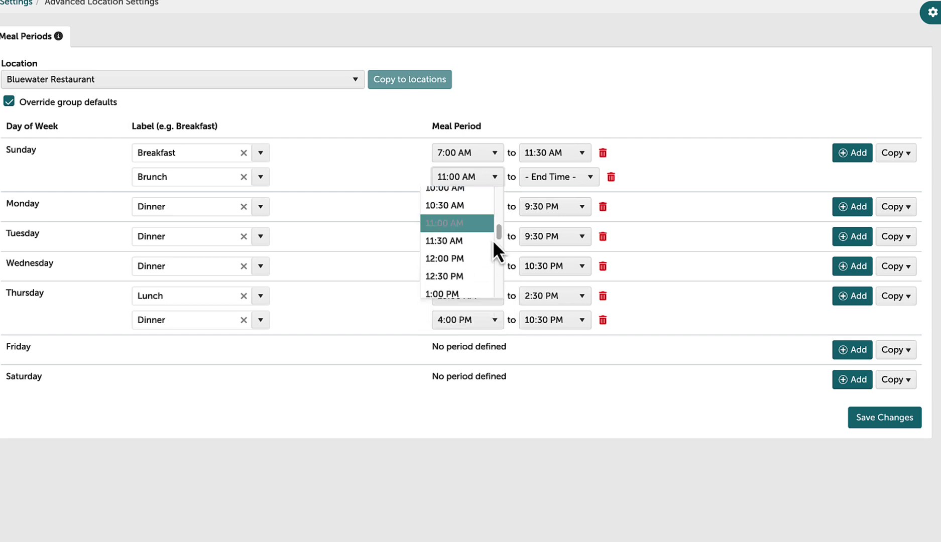
pyautogui.click(578, 179)
pyautogui.click(542, 319)
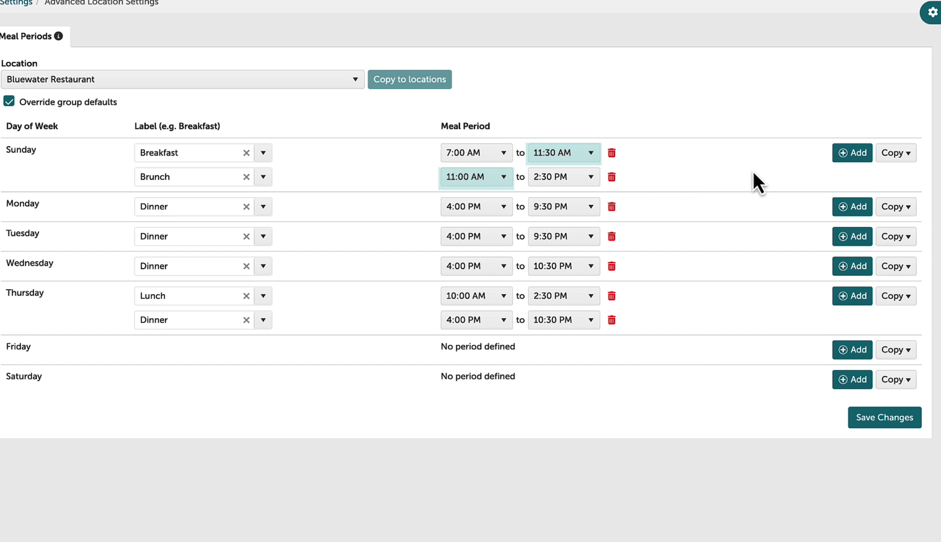
# Step: Add a Sunday Lunch period from 12:00 PM to 3:30 PM
pyautogui.click(838, 159)
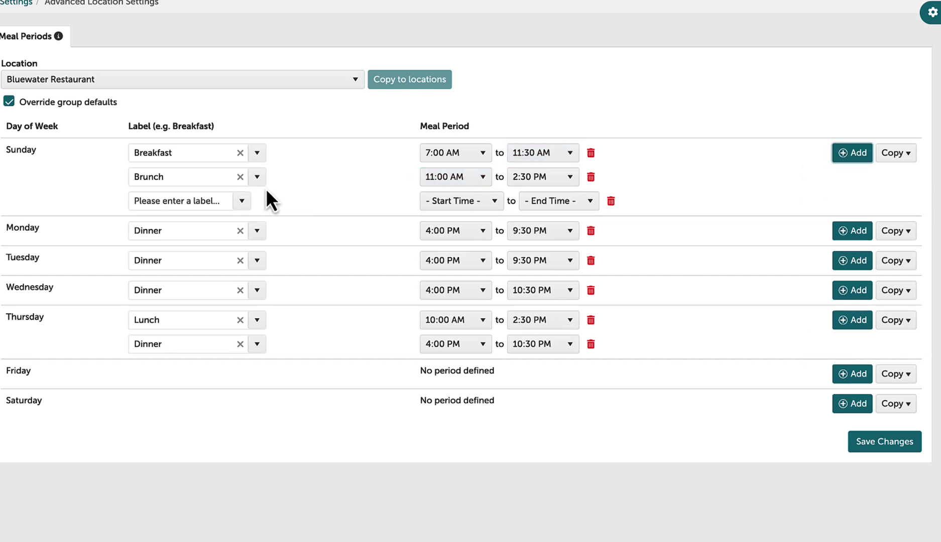
pyautogui.click(210, 201)
pyautogui.write('Lunch')
pyautogui.press('Tab')
pyautogui.click(492, 205)
pyautogui.scroll(-8, 457, 311)
pyautogui.click(454, 321)
pyautogui.click(558, 202)
pyautogui.click(542, 346)
# Step: Add a Sunday Dinner period from 5:30 PM to 10:00 PM
pyautogui.click(848, 153)
pyautogui.click(195, 227)
pyautogui.write('Dinner')
pyautogui.click(449, 226)
pyautogui.scroll(-10, 456, 322)
pyautogui.click(454, 324)
pyautogui.click(557, 226)
pyautogui.click(554, 323)
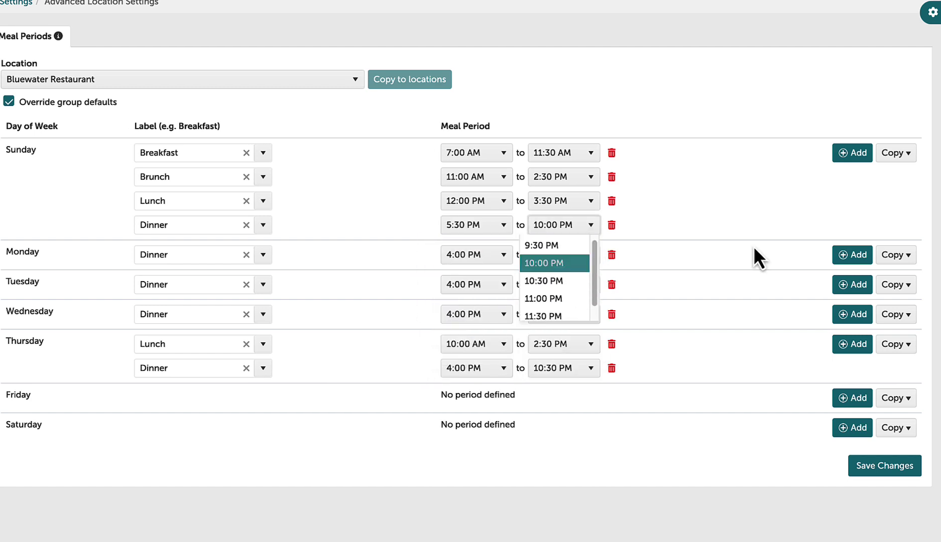
# Step: Copy Sunday's meal periods onto Friday and Saturday
pyautogui.click(895, 401)
pyautogui.click(888, 417)
pyautogui.click(895, 500)
pyautogui.click(887, 397)
# Step: Save the meal period changes and open the 50th Birthday Party event
pyautogui.click(895, 400)
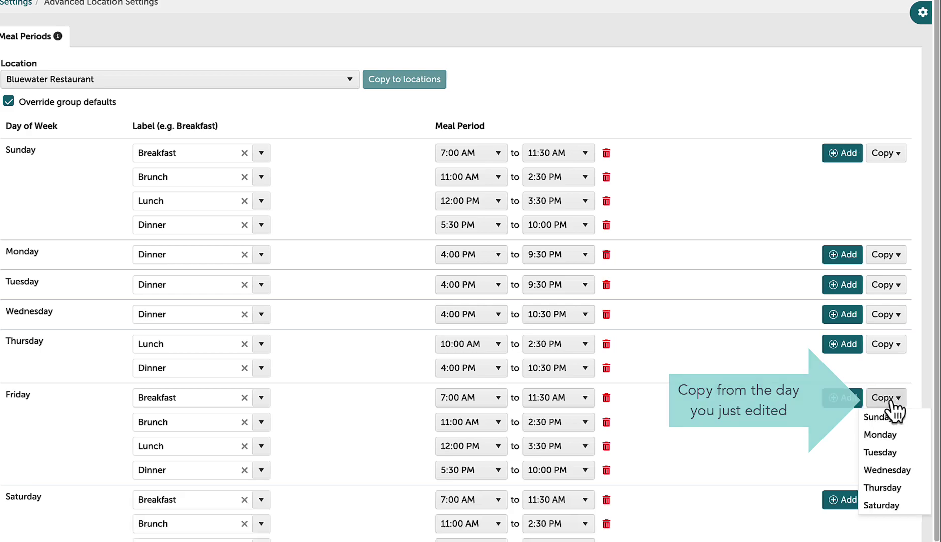
pyautogui.scroll(-1, 787, 437)
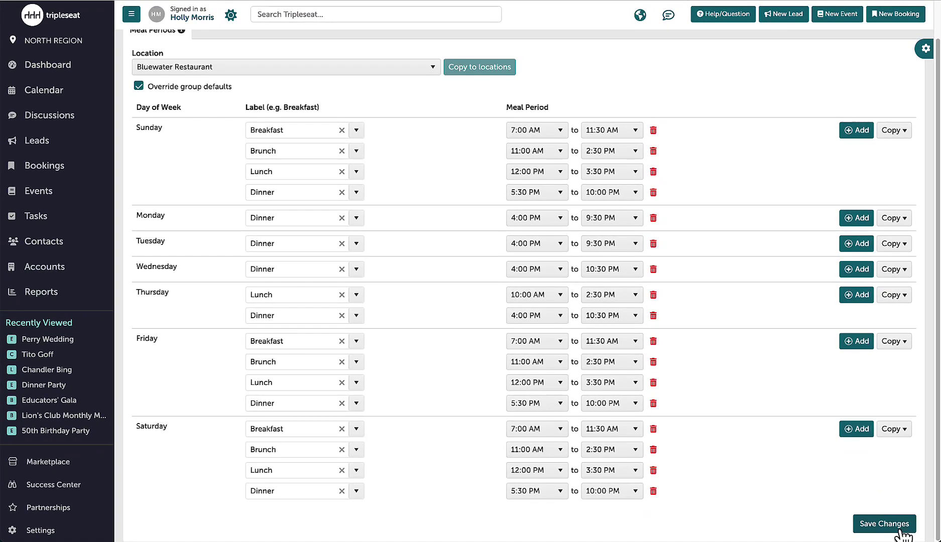
pyautogui.click(901, 527)
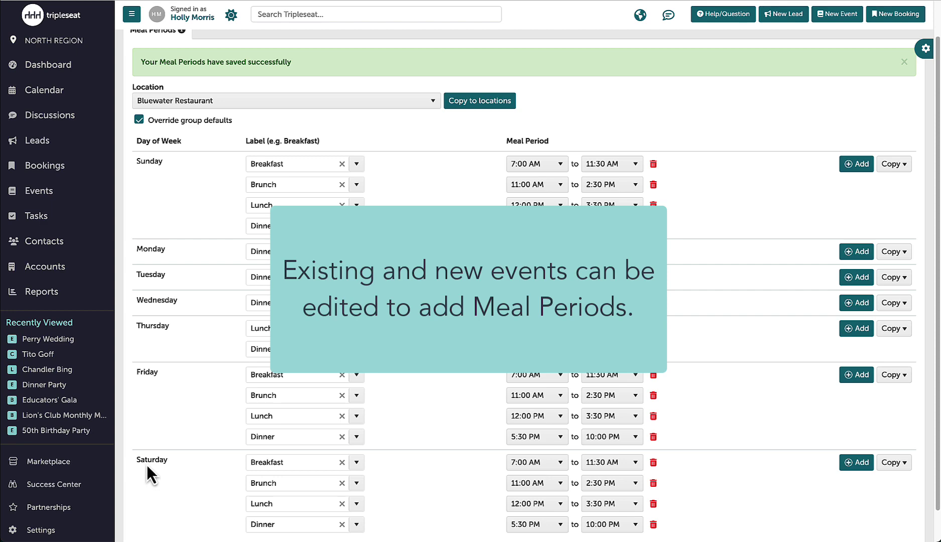
pyautogui.click(86, 436)
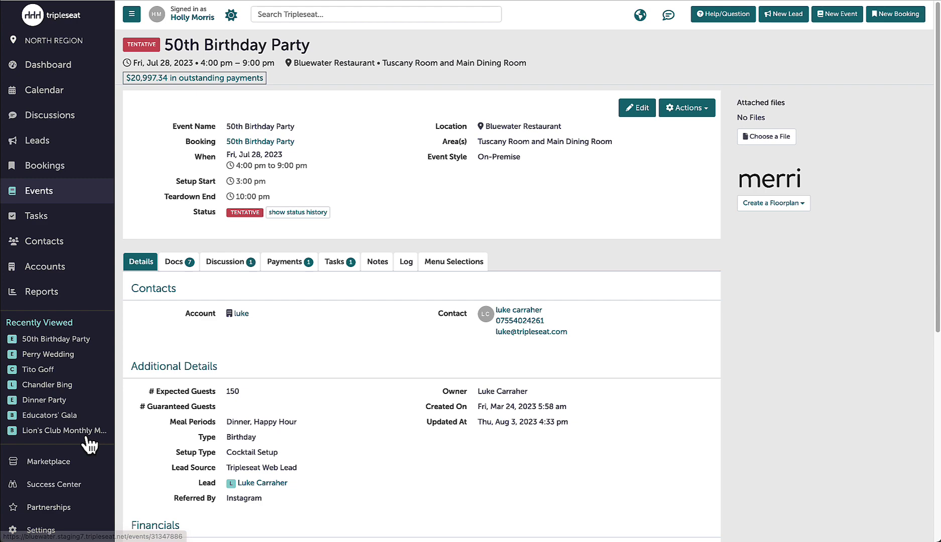
# Step: Edit the 50th Birthday Party event and change its start time to 11:00am
pyautogui.click(638, 116)
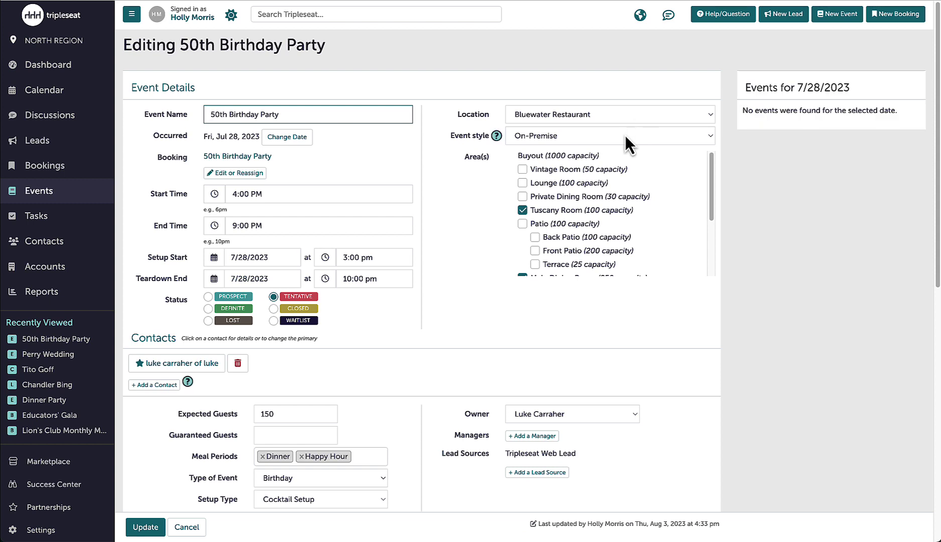
pyautogui.click(368, 460)
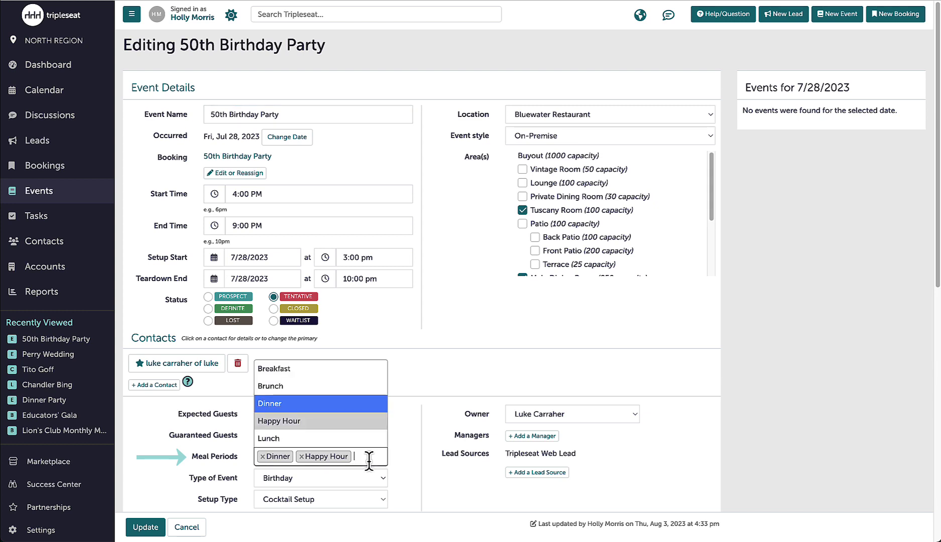
pyautogui.click(401, 454)
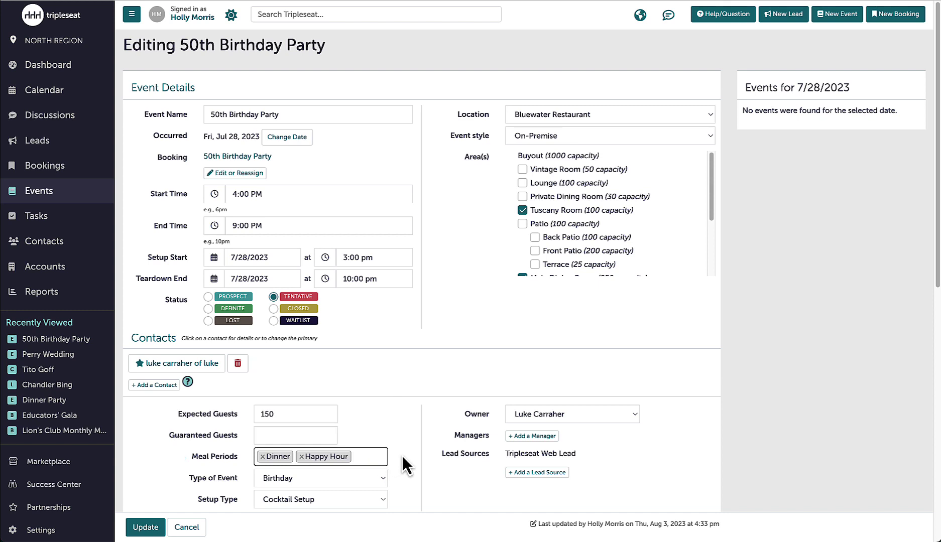
pyautogui.click(301, 195)
pyautogui.click(282, 257)
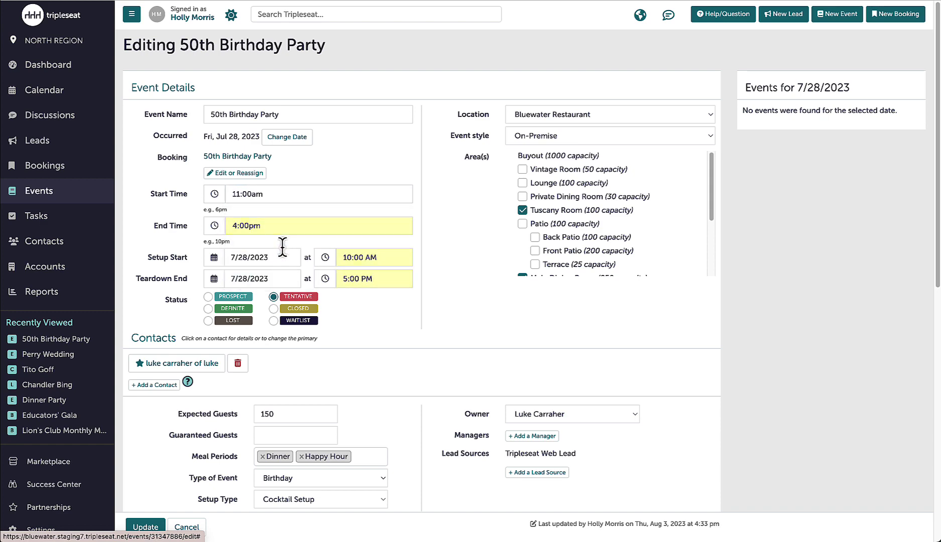
# Step: Replace the Happy Hour and Dinner meal periods with Lunch and Brunch, then save
pyautogui.click(301, 456)
pyautogui.click(259, 455)
pyautogui.click(262, 456)
pyautogui.click(271, 456)
pyautogui.click(278, 441)
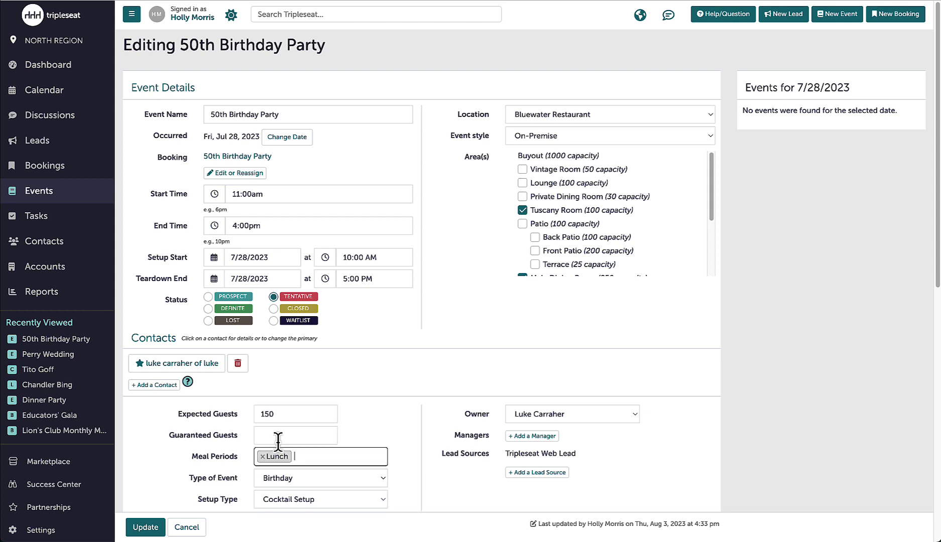
pyautogui.click(304, 456)
pyautogui.click(307, 392)
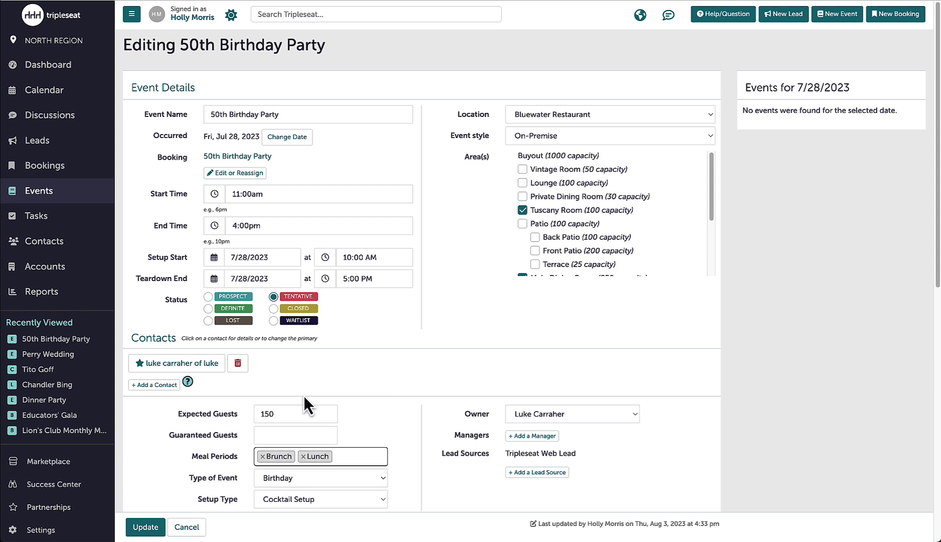
pyautogui.click(145, 527)
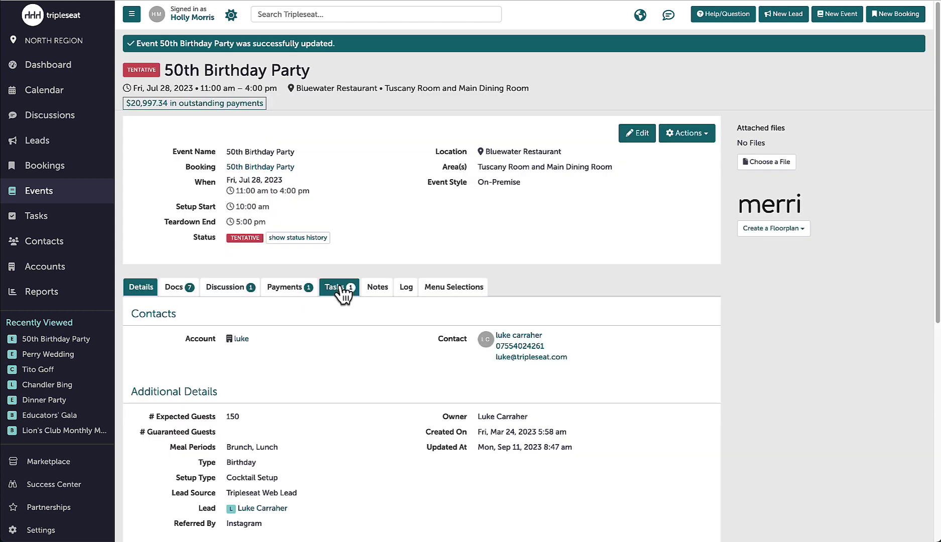
# Step: Insert the Meal Periods event field into a Staff General Discussion reply, then go to Reports
pyautogui.click(242, 295)
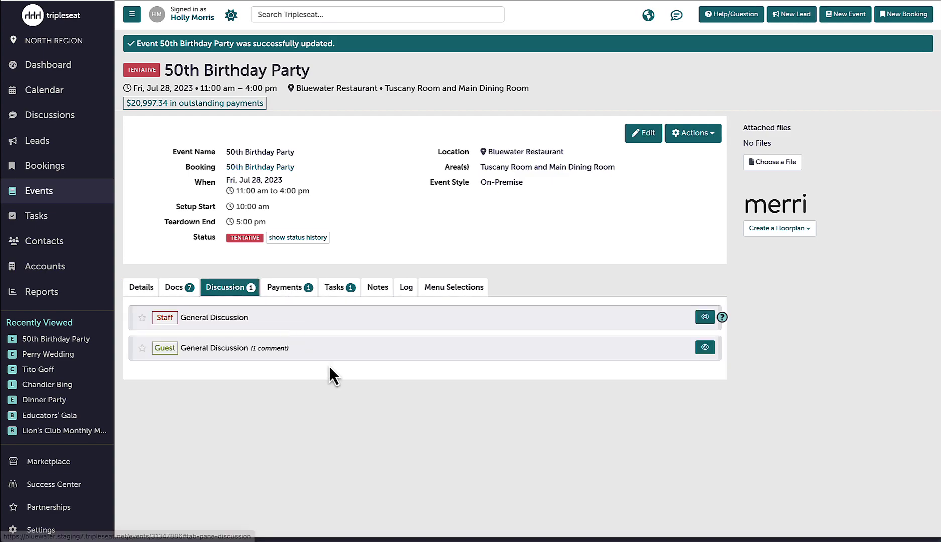
pyautogui.click(256, 317)
pyautogui.rightClick(246, 374)
pyautogui.moveTo(293, 332)
pyautogui.scroll(-5, 385, 316)
pyautogui.click(383, 299)
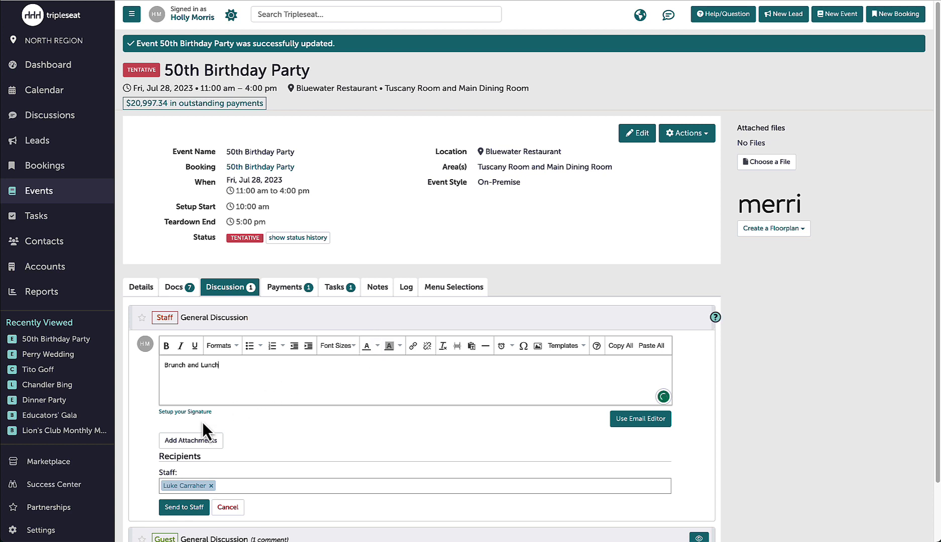
pyautogui.click(68, 303)
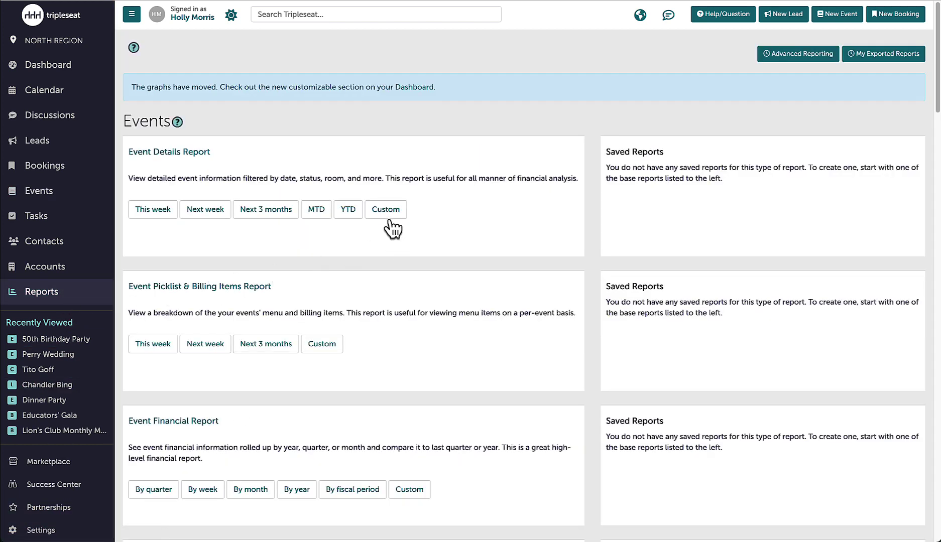
# Step: Customize the Event Details Report to group by Meal Period
pyautogui.click(388, 216)
pyautogui.click(161, 97)
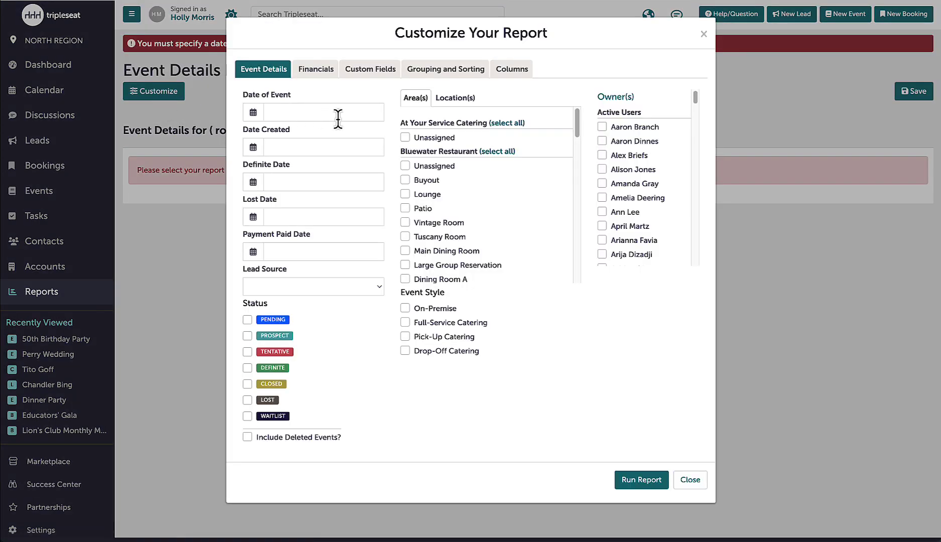
pyautogui.click(442, 70)
pyautogui.click(316, 112)
pyautogui.click(361, 146)
# Step: Add a Meal Periods column to the report, close customization, and open Support
pyautogui.click(507, 72)
pyautogui.scroll(-5, 451, 210)
pyautogui.click(428, 176)
pyautogui.click(689, 339)
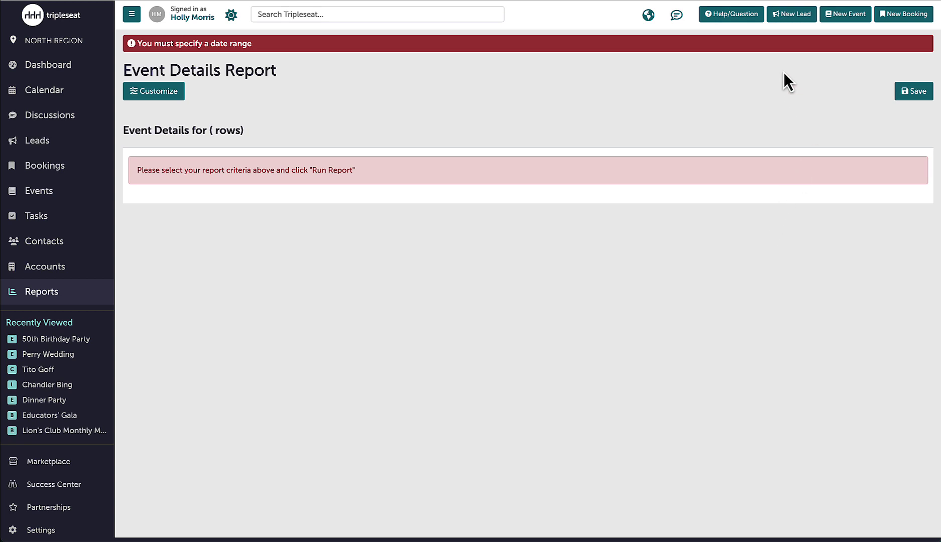
pyautogui.click(736, 20)
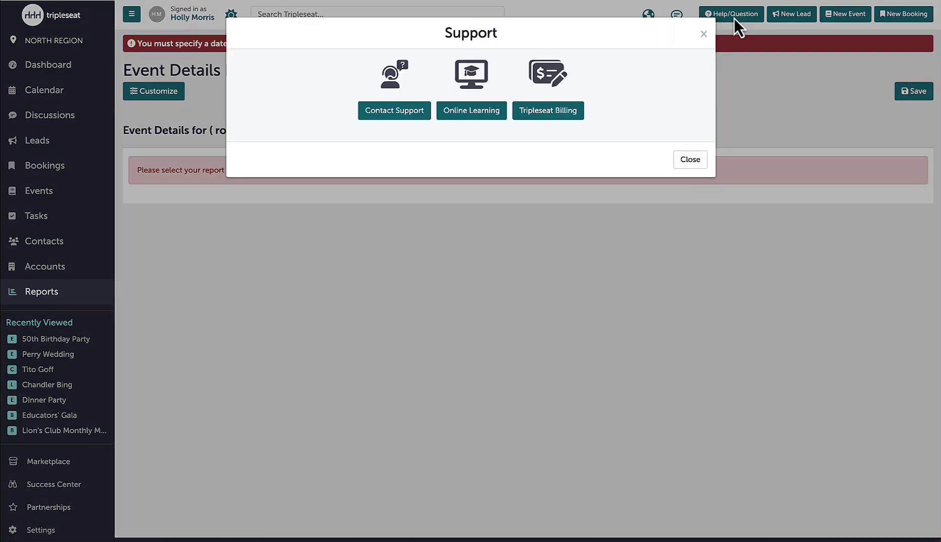